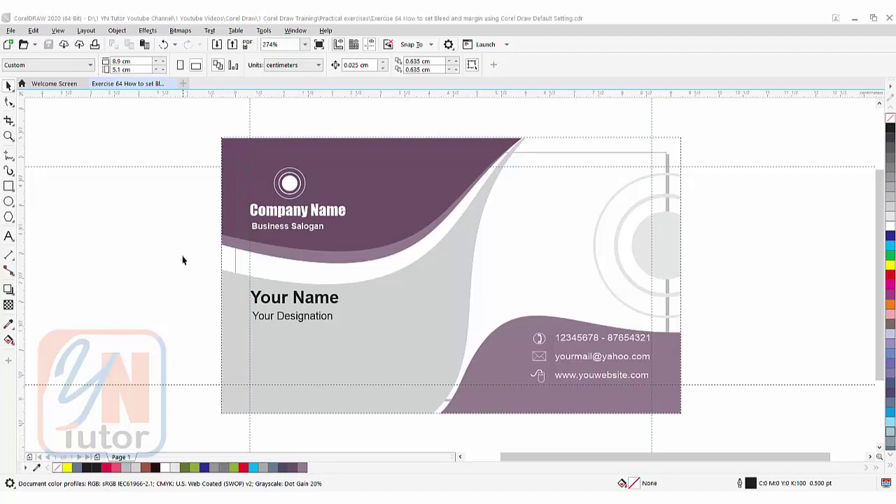
- Try saving the card as a PDF to the Desktop, then cancel the PDF settings
{"action": "left_click", "coordinate": [214, 137]}
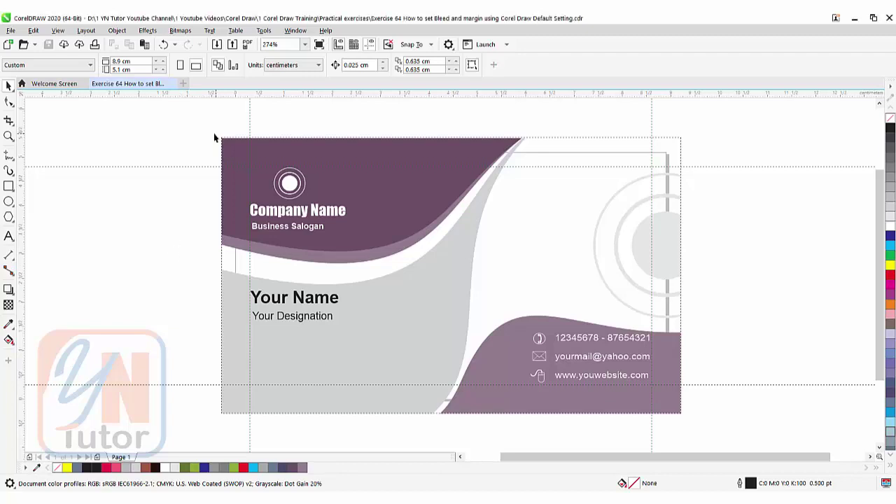
{"action": "left_click", "coordinate": [11, 31]}
{"action": "left_click", "coordinate": [42, 147]}
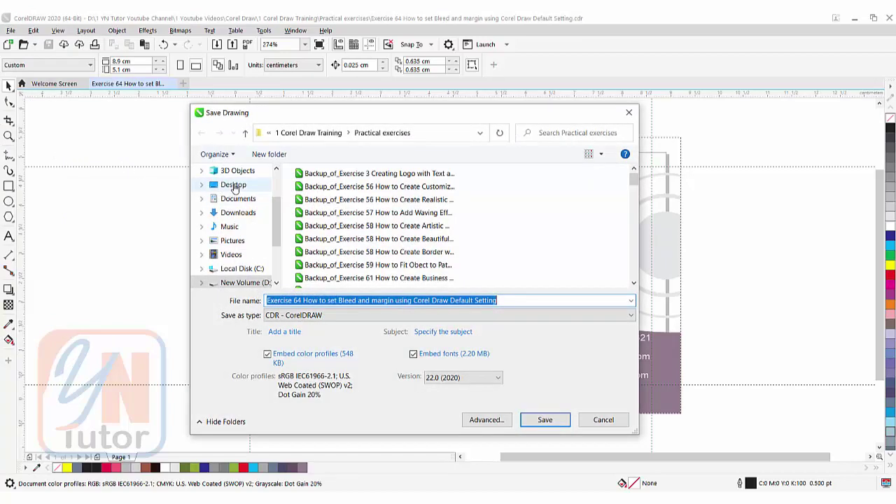
{"action": "left_click", "coordinate": [235, 186]}
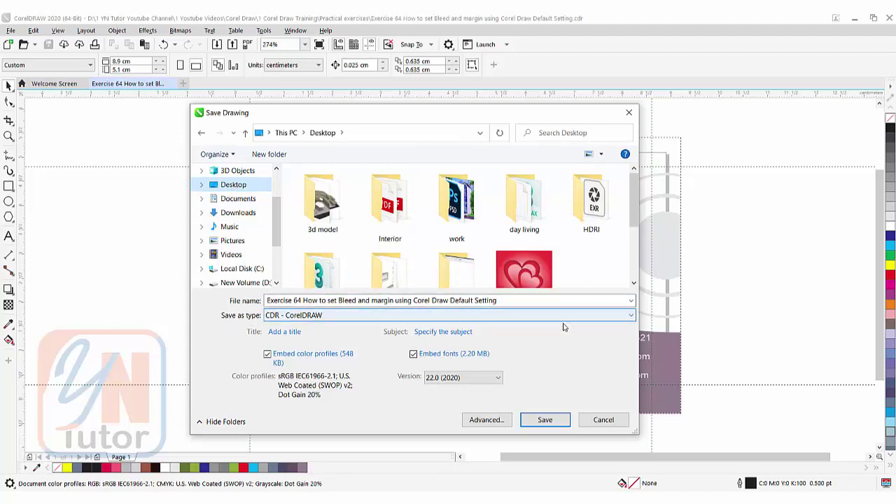
{"action": "left_click", "coordinate": [631, 316]}
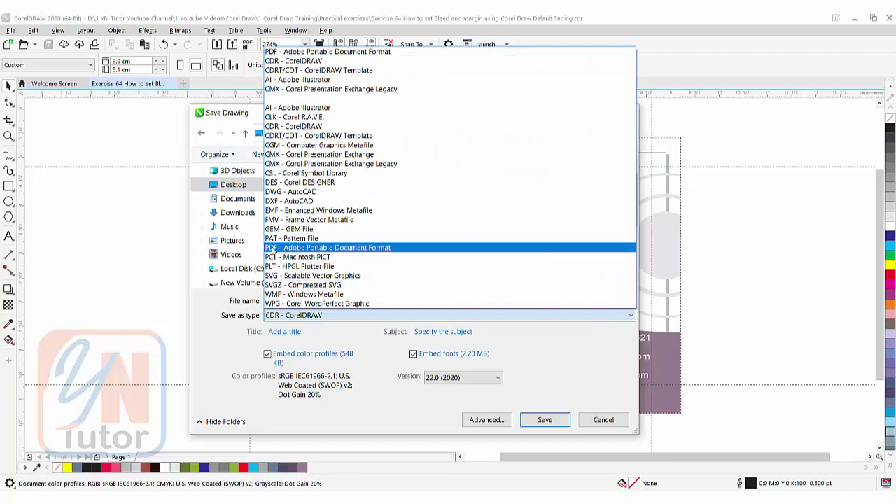
{"action": "left_click", "coordinate": [384, 249]}
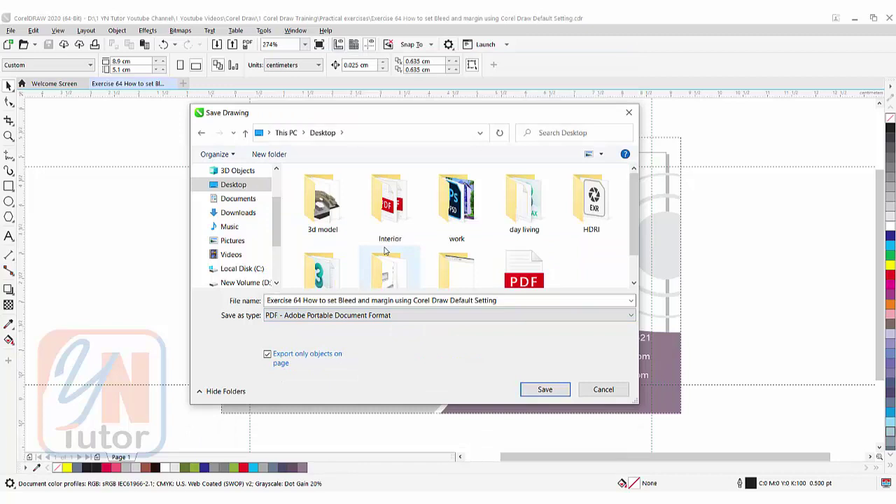
{"action": "left_click", "coordinate": [265, 355]}
{"action": "left_click", "coordinate": [266, 354]}
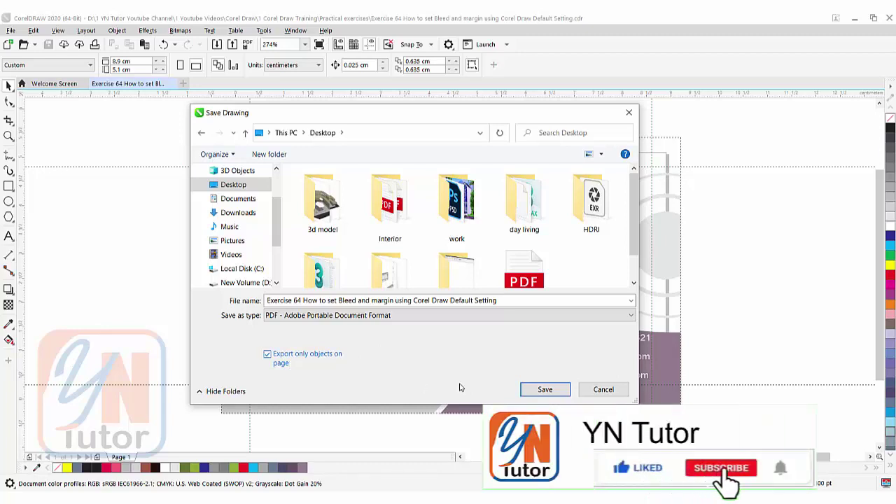
{"action": "left_click", "coordinate": [535, 394]}
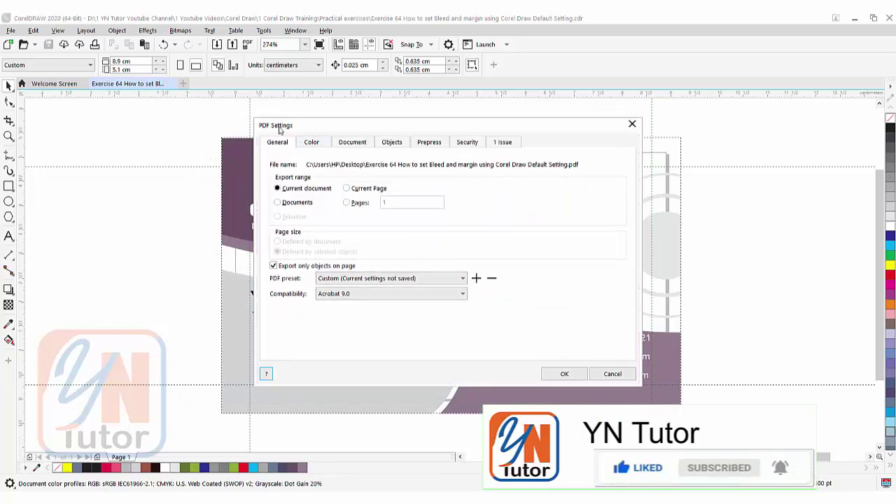
{"action": "left_click_drag", "start_coordinate": [340, 126], "coordinate": [288, 98]}
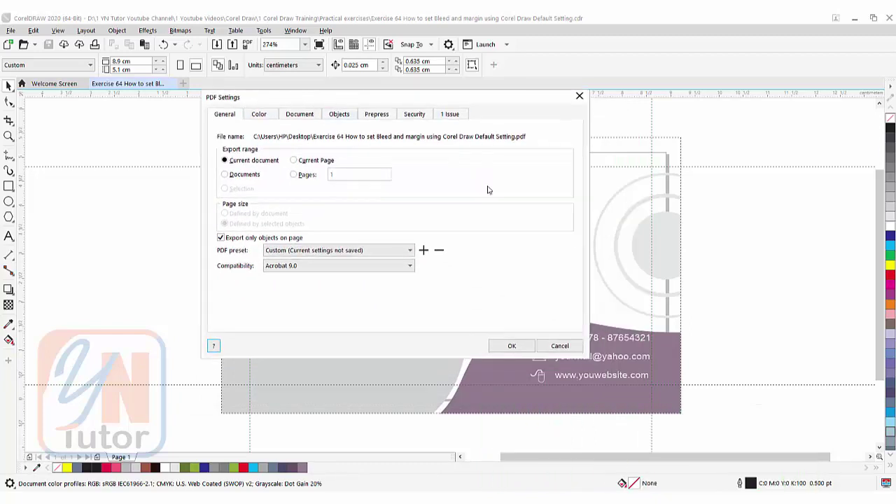
{"action": "left_click", "coordinate": [560, 346]}
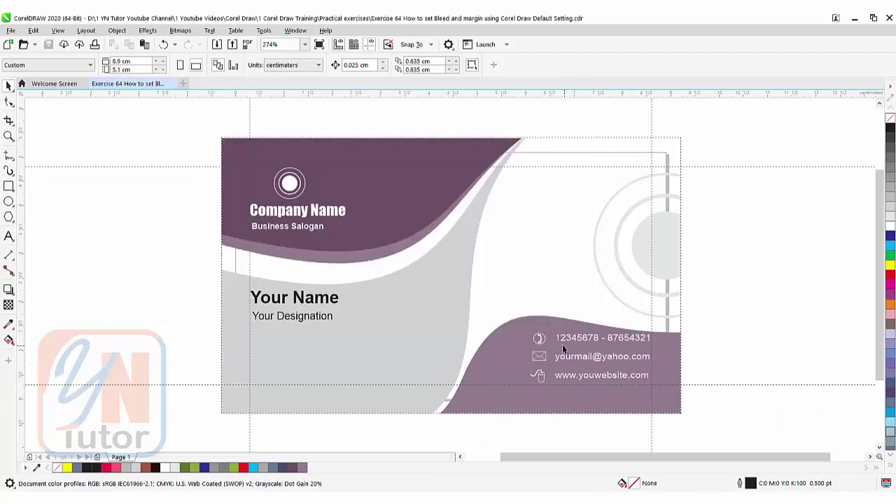
- Export the card as a PDF to the Desktop under its existing file name
{"action": "left_click", "coordinate": [10, 31]}
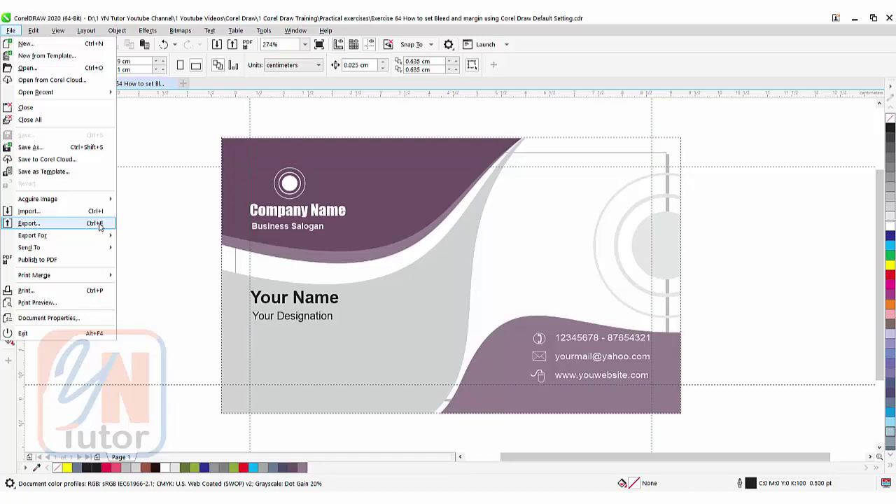
{"action": "left_click", "coordinate": [50, 228]}
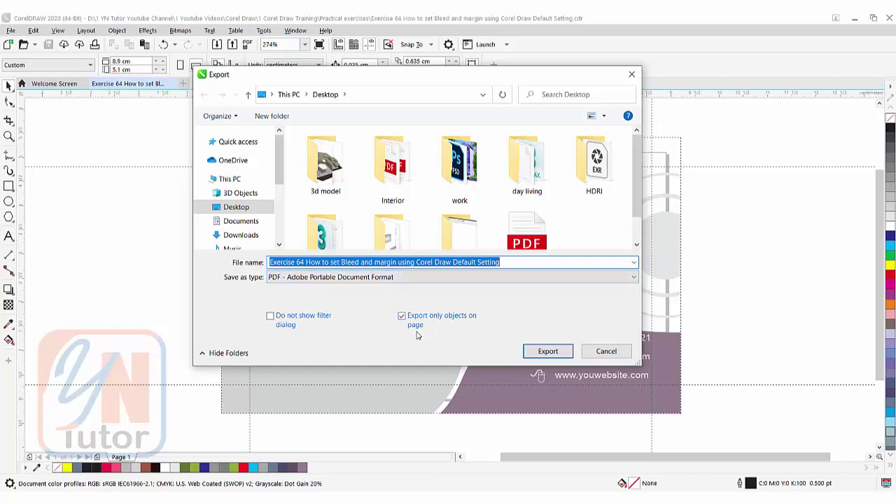
{"action": "left_click", "coordinate": [539, 352]}
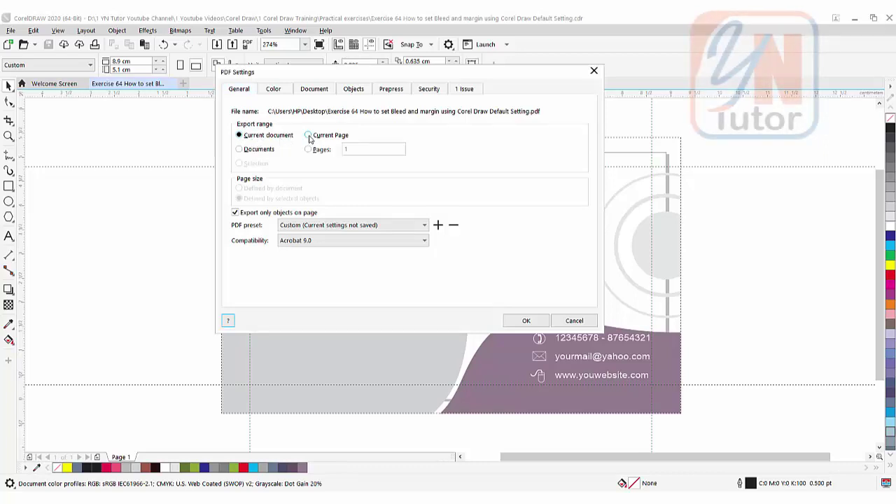
- Set the PDF export range to Current Page and keep Acrobat 9.0 compatibility
{"action": "left_click", "coordinate": [309, 136]}
{"action": "left_click", "coordinate": [308, 151]}
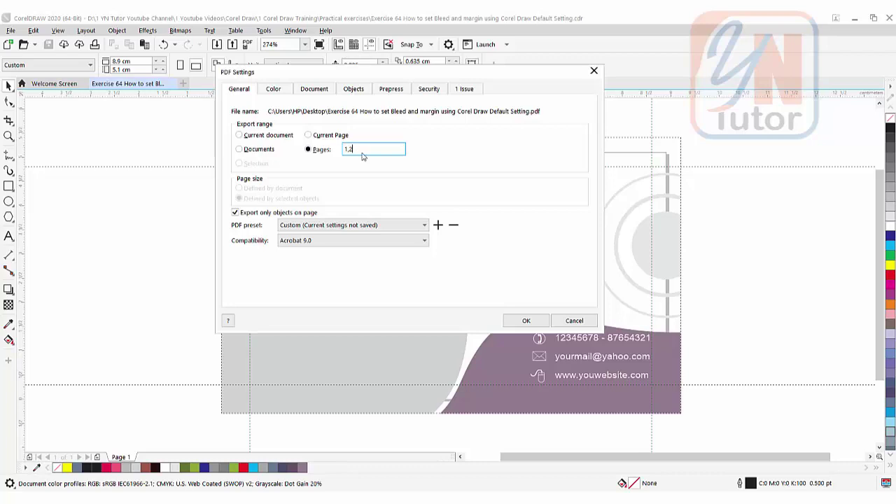
{"action": "type", "text": "6"}
{"action": "key", "text": "BackSpace"}
{"action": "key", "text": "BackSpace"}
{"action": "key", "text": "BackSpace"}
{"action": "key", "text": "BackSpace"}
{"action": "key", "text": "BackSpace"}
{"action": "left_click", "coordinate": [319, 137]}
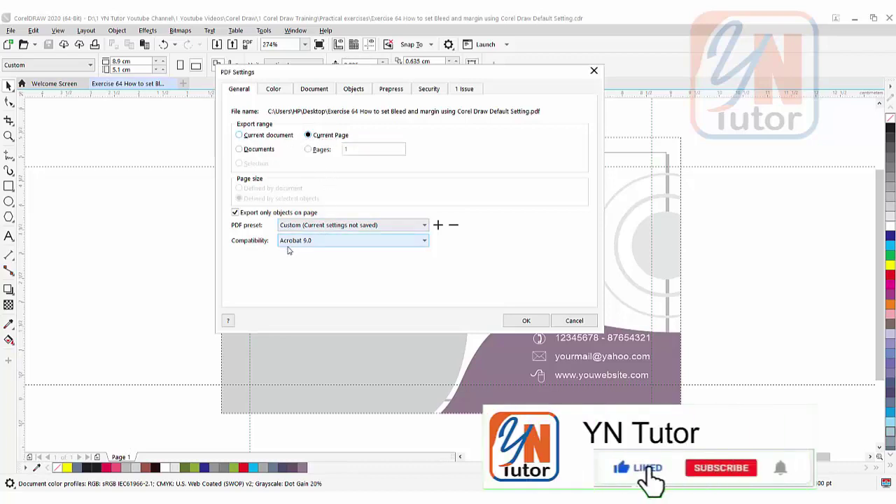
{"action": "left_click", "coordinate": [333, 242]}
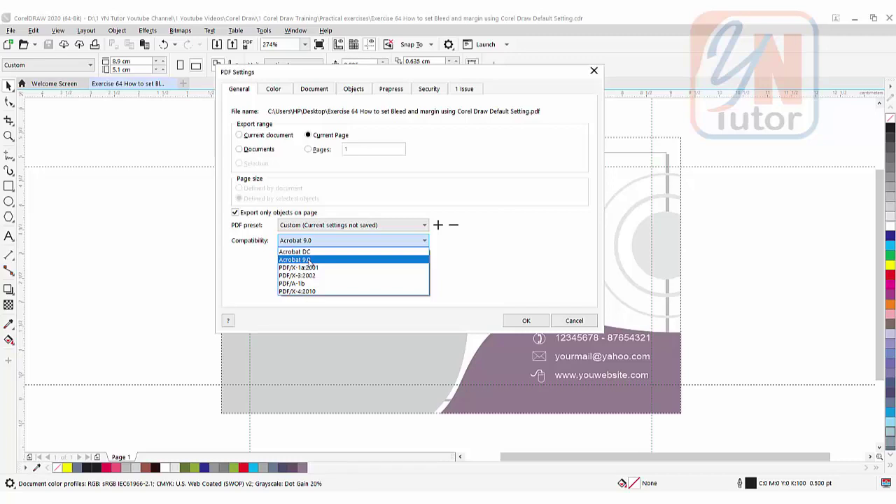
{"action": "left_click", "coordinate": [311, 261]}
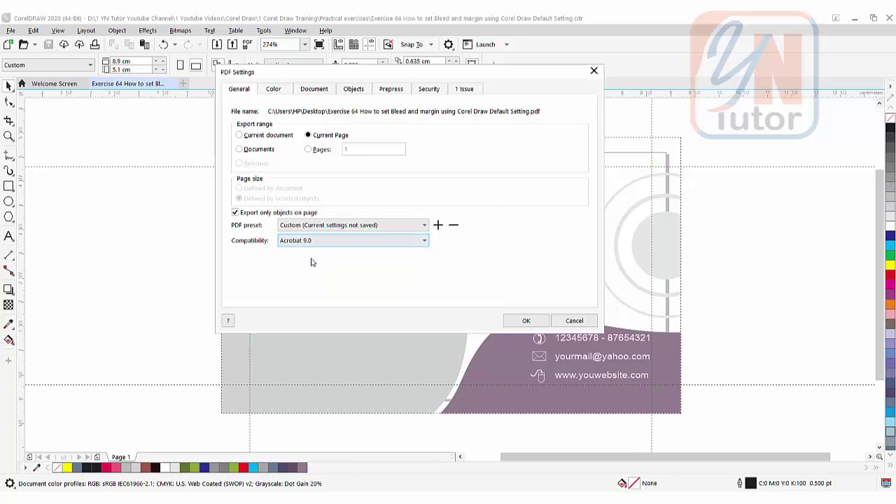
{"action": "left_click", "coordinate": [277, 89]}
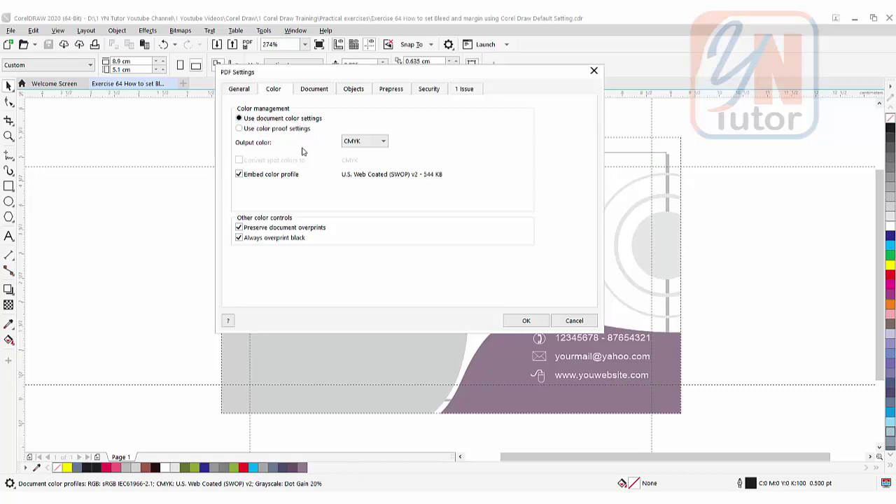
{"action": "left_click", "coordinate": [384, 143]}
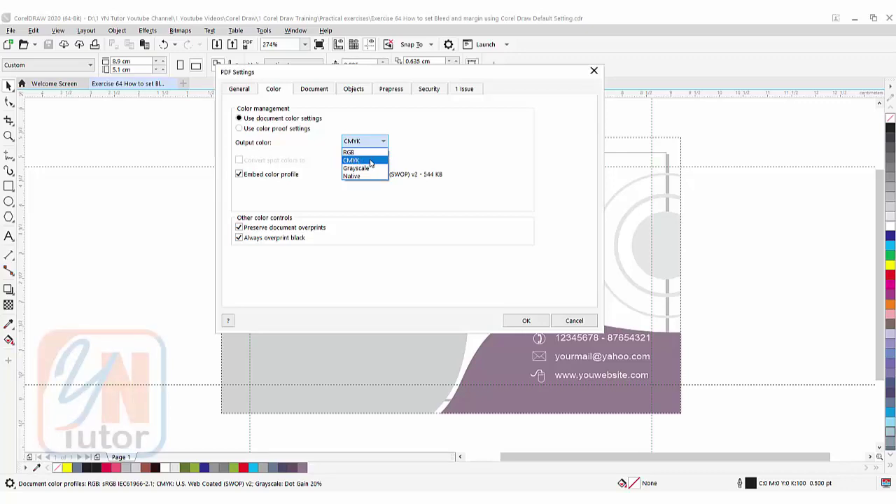
{"action": "left_click", "coordinate": [371, 163]}
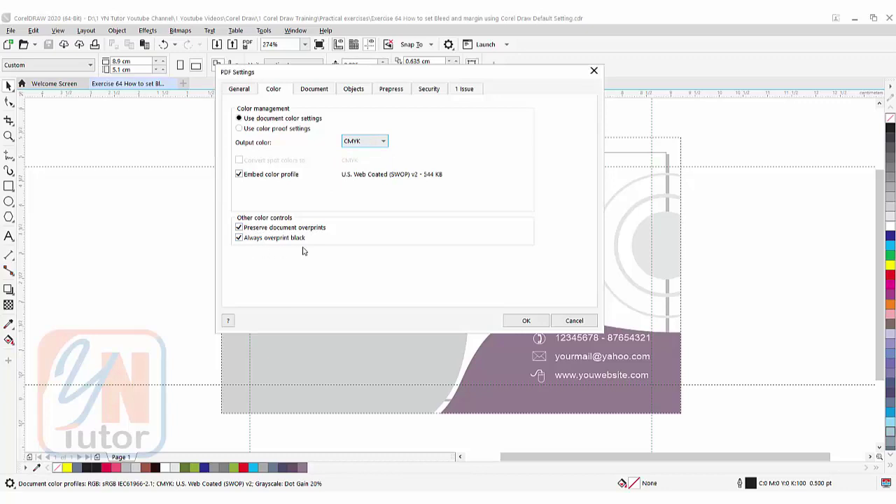
- Switch the PDF Settings to Document options and tick Generate bookmarks
{"action": "left_click", "coordinate": [319, 91]}
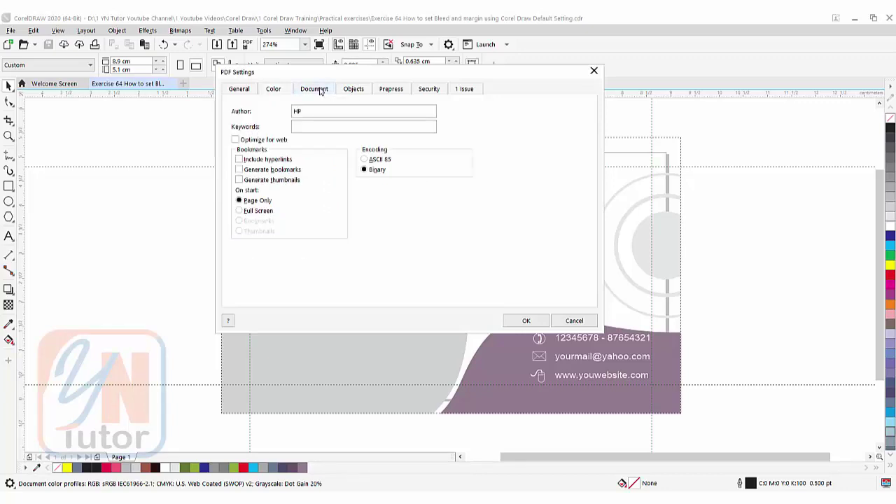
{"action": "left_click", "coordinate": [238, 169]}
- Untick the bookmark options, keep JPEG compression at 100%, and keep Export all text as curves on
{"action": "left_click", "coordinate": [239, 160]}
{"action": "left_click", "coordinate": [238, 170]}
{"action": "left_click", "coordinate": [355, 89]}
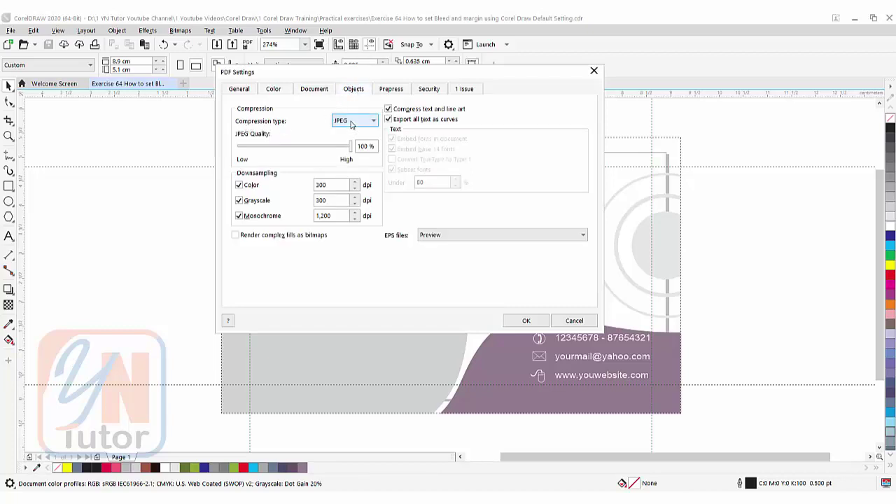
{"action": "left_click", "coordinate": [350, 123]}
{"action": "left_click", "coordinate": [344, 151]}
{"action": "mouse_move", "coordinate": [345, 150]}
{"action": "left_mouse_down"}
{"action": "mouse_move", "coordinate": [250, 150]}
{"action": "mouse_move", "coordinate": [351, 150]}
{"action": "left_mouse_up"}
{"action": "left_click", "coordinate": [389, 120]}
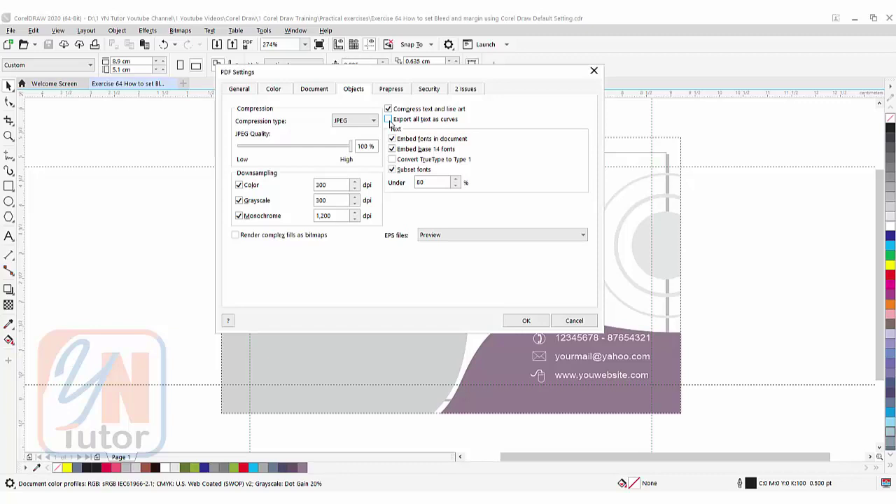
{"action": "left_click", "coordinate": [389, 121]}
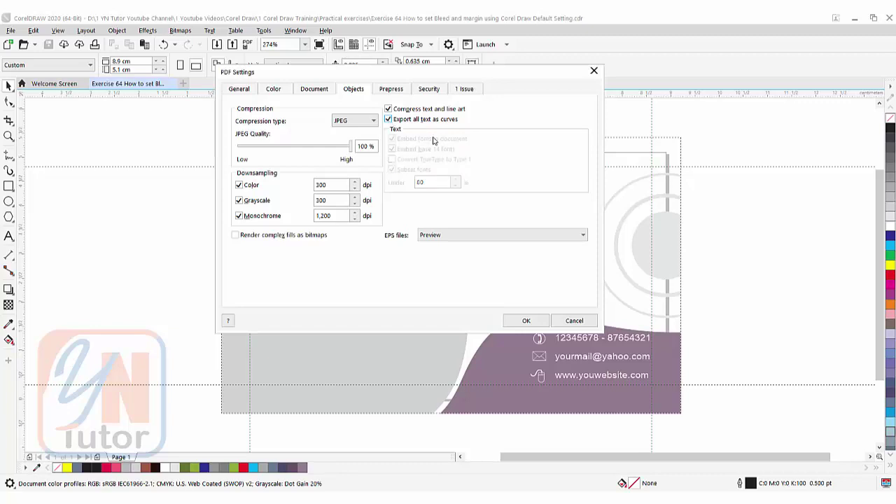
- Check the 0.3 cm bleed limit and crop marks on Prepress, then view Security options
{"action": "left_click", "coordinate": [391, 89]}
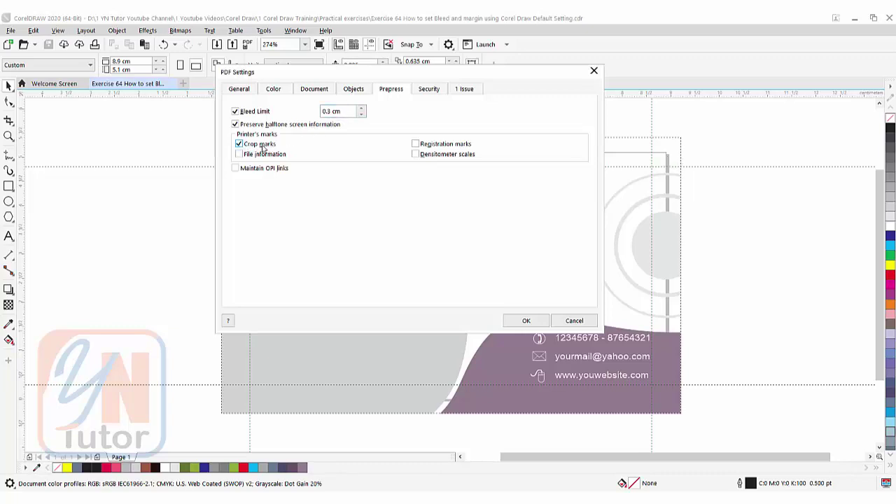
{"action": "left_click", "coordinate": [428, 88]}
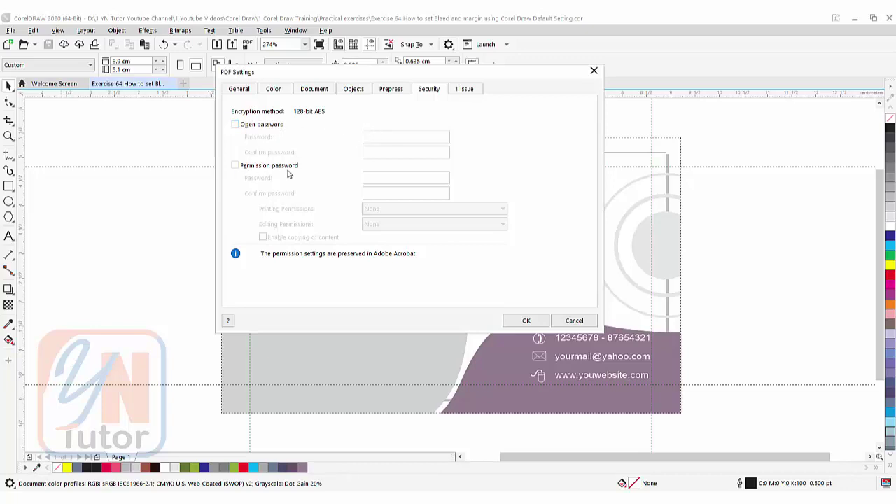
- Leave the open and permission passwords unset and confirm the PDF settings with OK
{"action": "left_click", "coordinate": [236, 124]}
{"action": "left_click", "coordinate": [236, 166]}
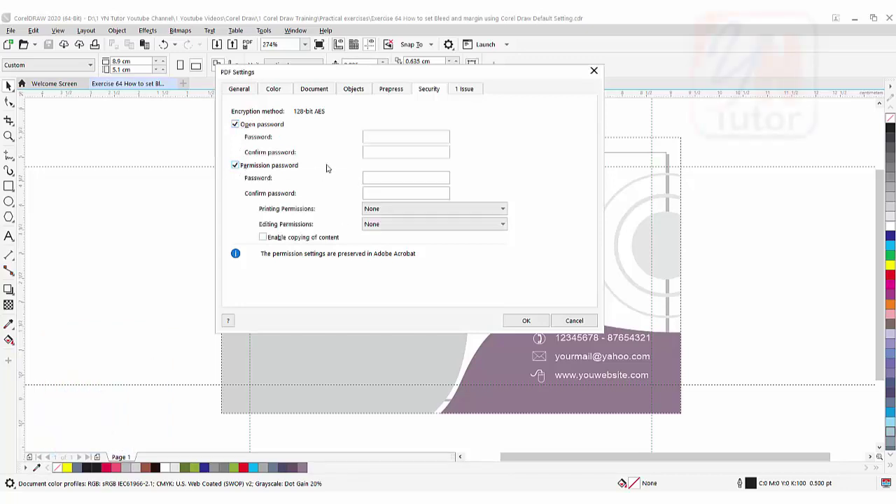
{"action": "left_click", "coordinate": [384, 138]}
{"action": "left_click", "coordinate": [376, 153]}
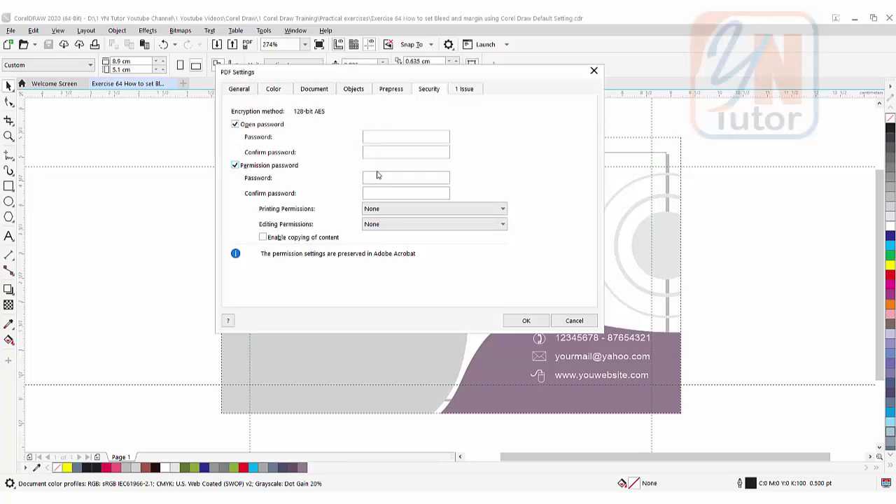
{"action": "left_click", "coordinate": [373, 180]}
{"action": "left_click", "coordinate": [376, 194]}
{"action": "left_click", "coordinate": [380, 173]}
{"action": "left_click", "coordinate": [382, 142]}
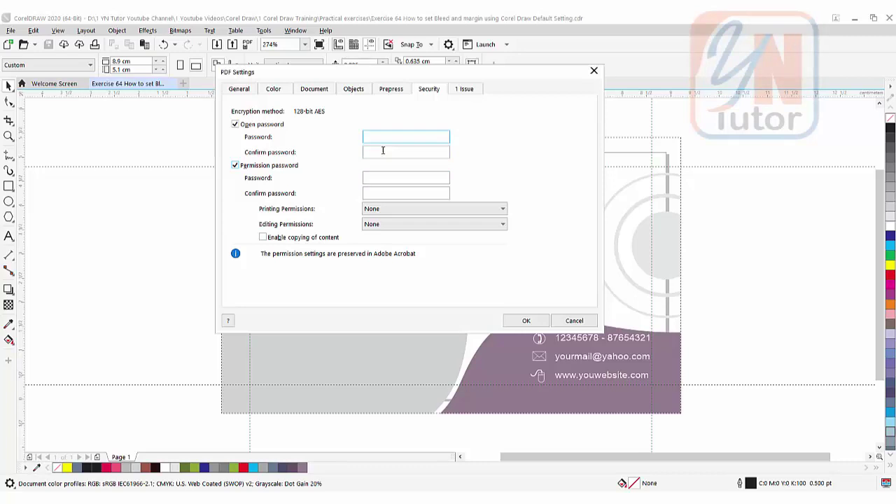
{"action": "left_click", "coordinate": [378, 178]}
{"action": "left_click", "coordinate": [236, 125]}
{"action": "left_click", "coordinate": [236, 165]}
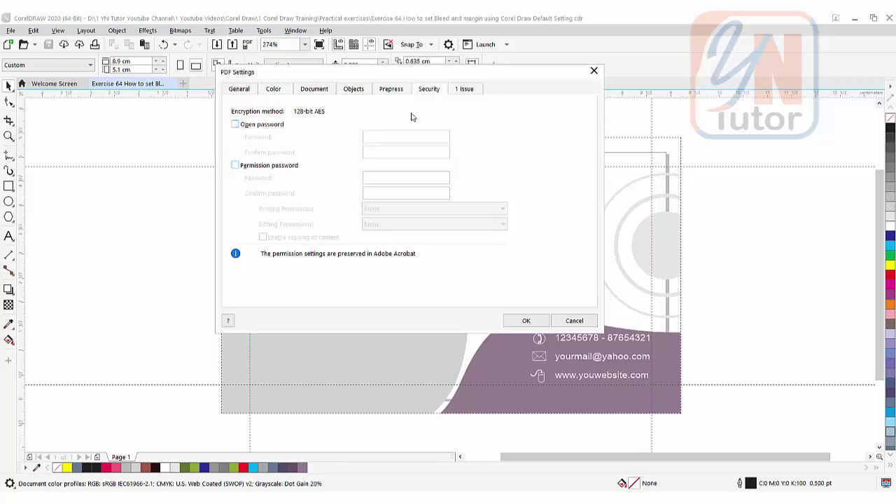
{"action": "left_click", "coordinate": [526, 321]}
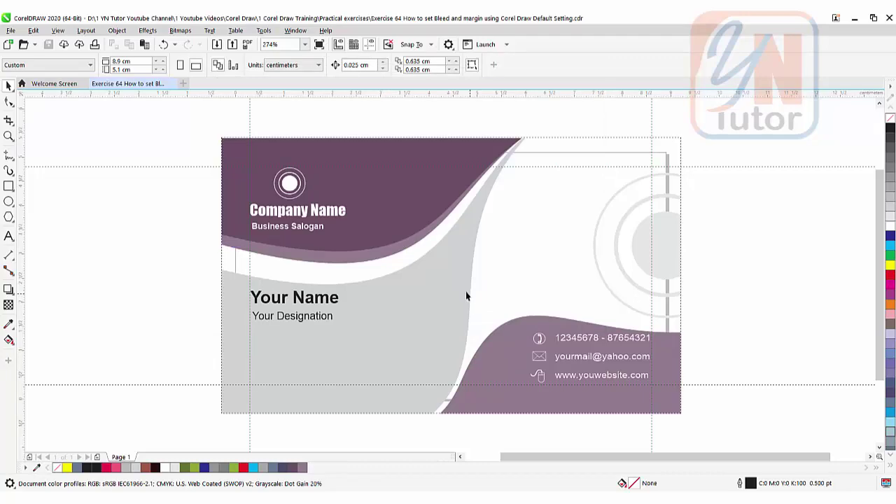
- Minimize CorelDRAW and open the exported business card PDF from the desktop in Edge
{"action": "left_click", "coordinate": [854, 18]}
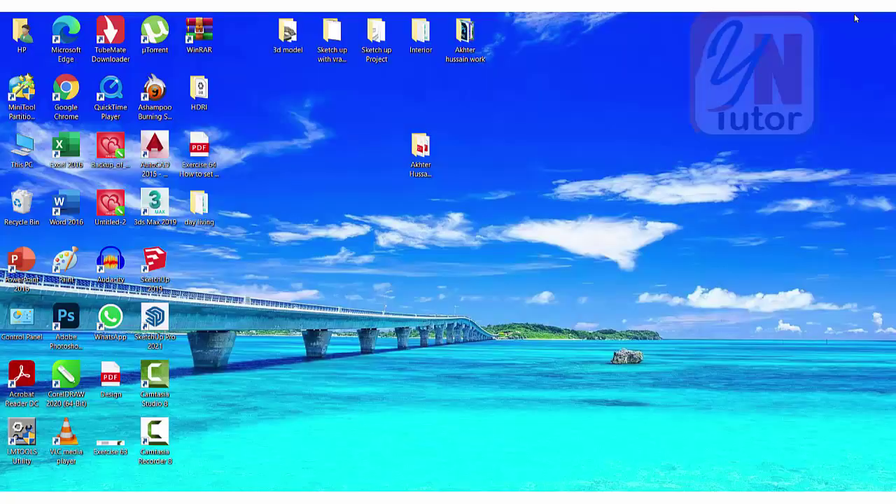
{"action": "left_click", "coordinate": [203, 155]}
{"action": "double_click", "coordinate": [204, 156]}
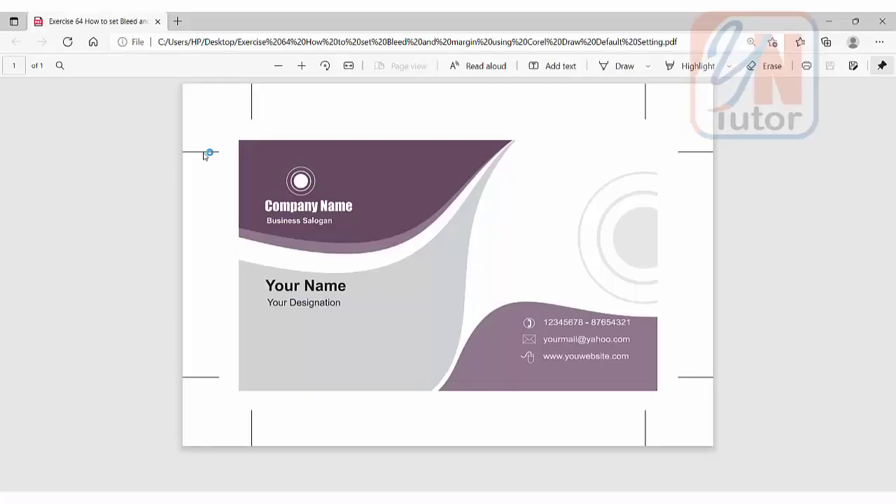